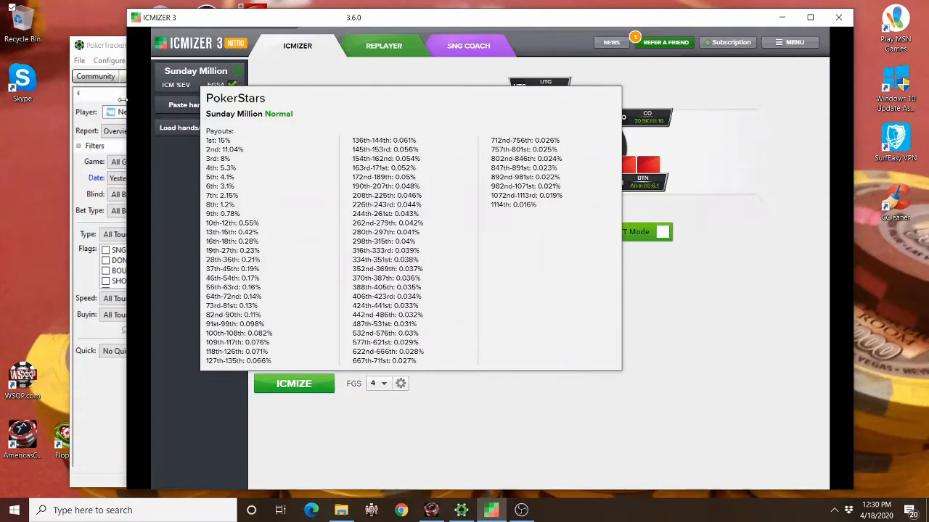
# Step: Choose ACR OnDemand 36 Turbo from the Winning Poker Network MTT structures as the tournament
pyautogui.click(196, 73)
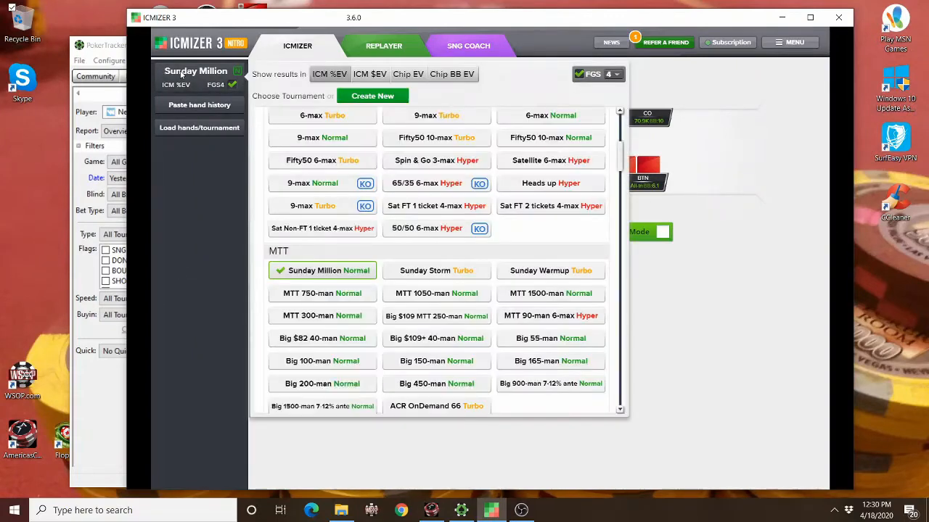
pyautogui.moveTo(446, 187)
pyautogui.scroll(-6, 424, 211)
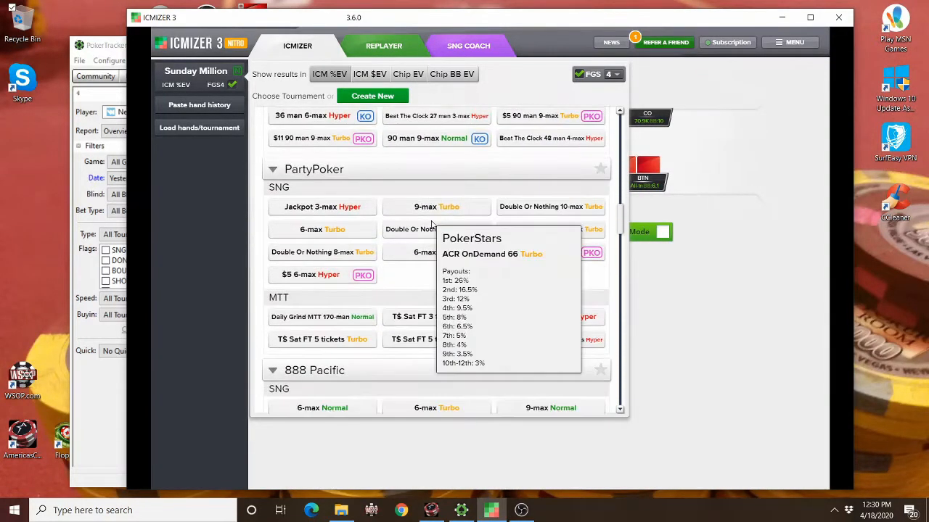
pyautogui.scroll(-10, 432, 223)
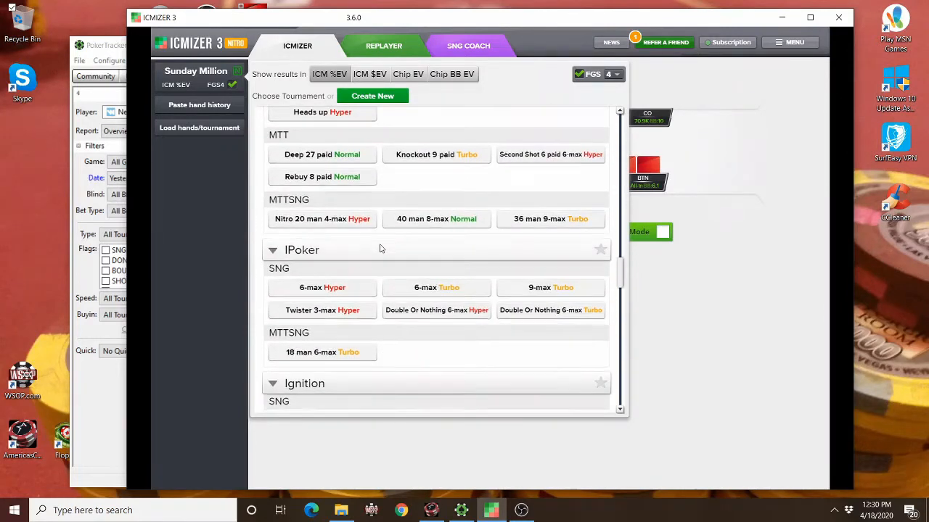
pyautogui.scroll(-10, 380, 248)
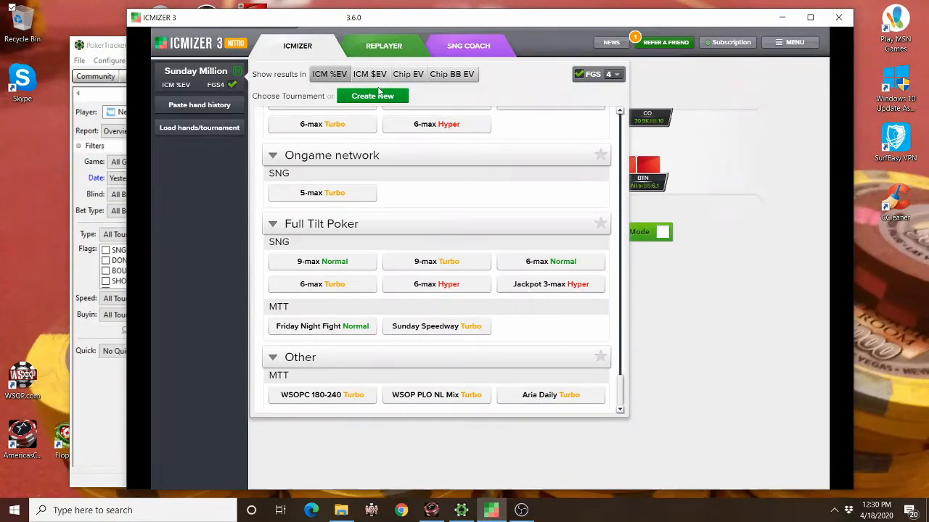
pyautogui.click(378, 96)
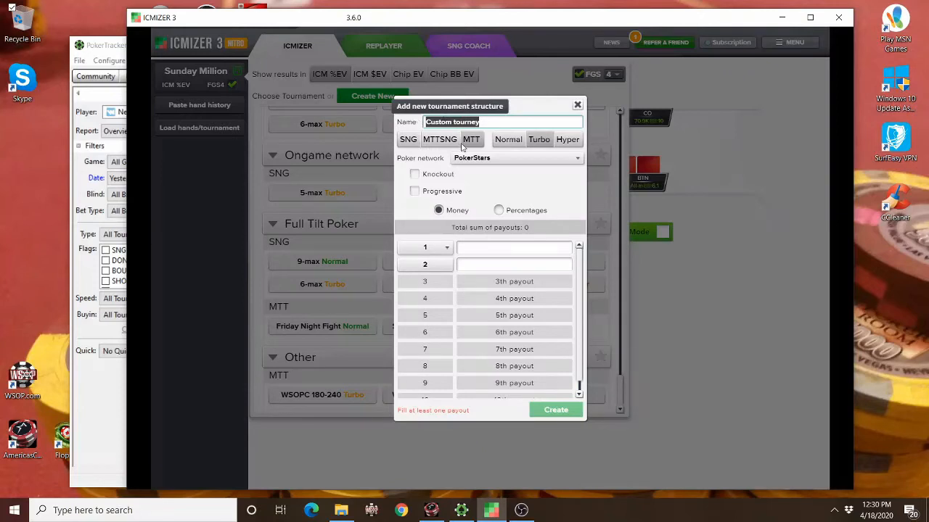
pyautogui.click(500, 211)
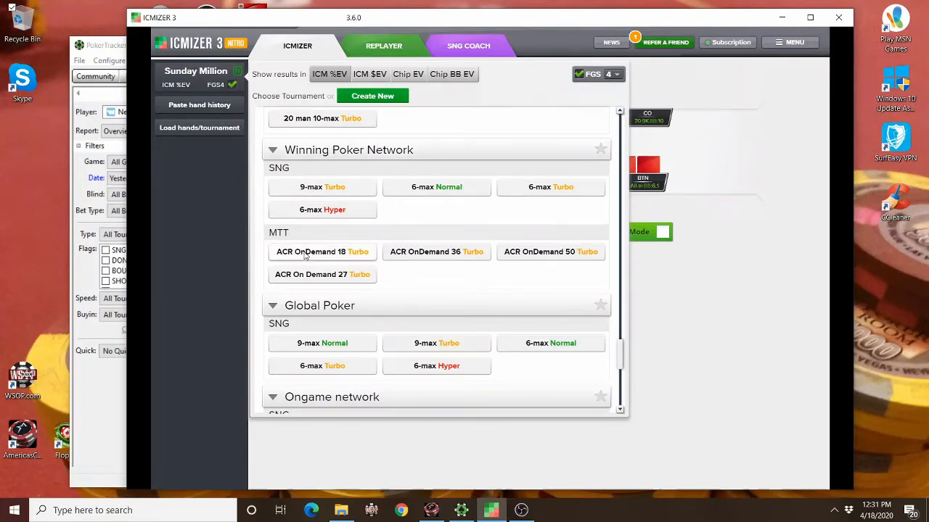
pyautogui.moveTo(305, 252)
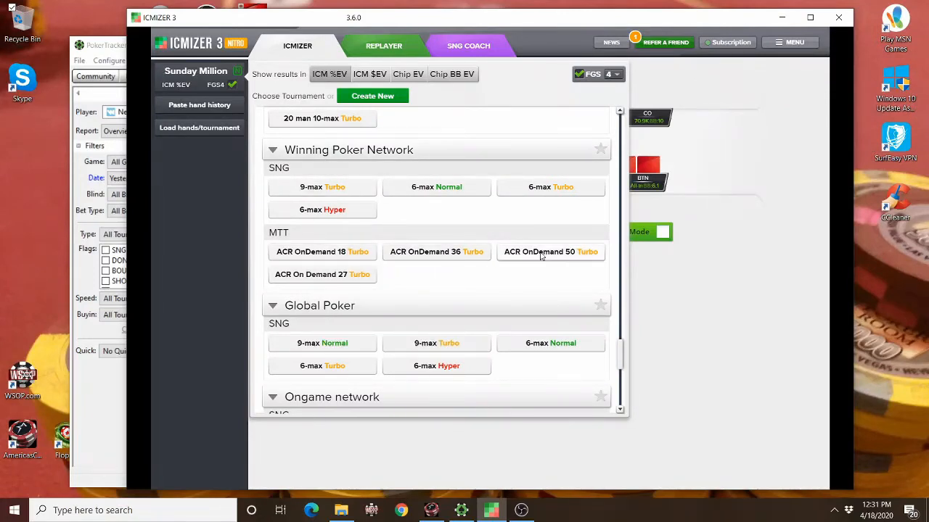
pyautogui.click(438, 253)
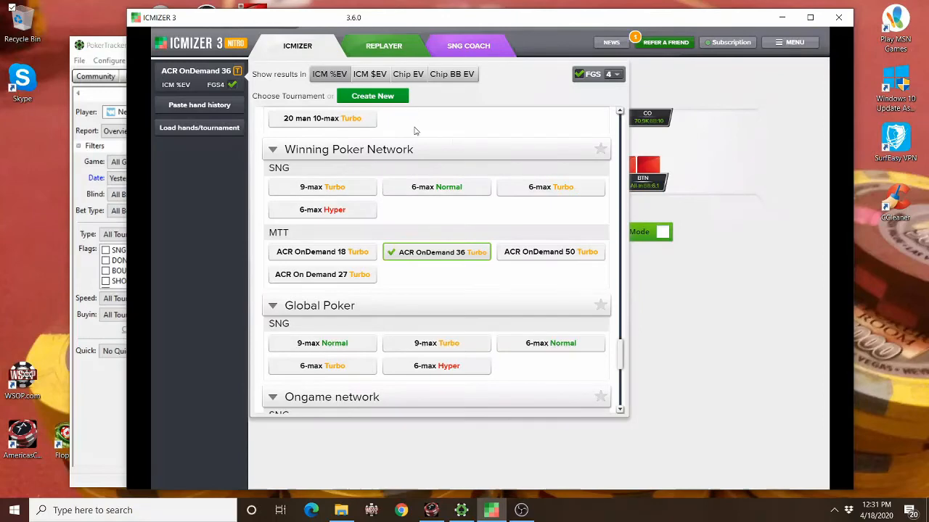
# Step: Switch to PokerTracker and filter the tournament results to the date Yesterday
pyautogui.click(98, 405)
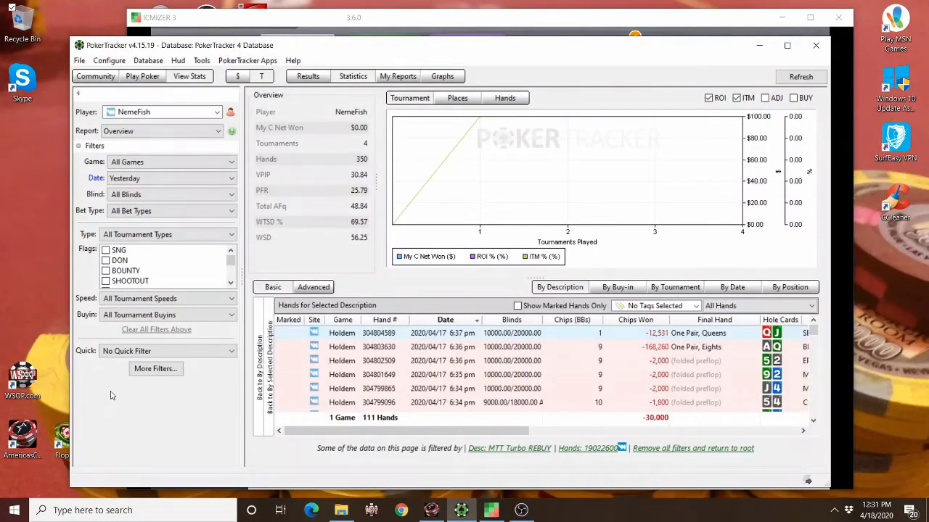
pyautogui.click(175, 177)
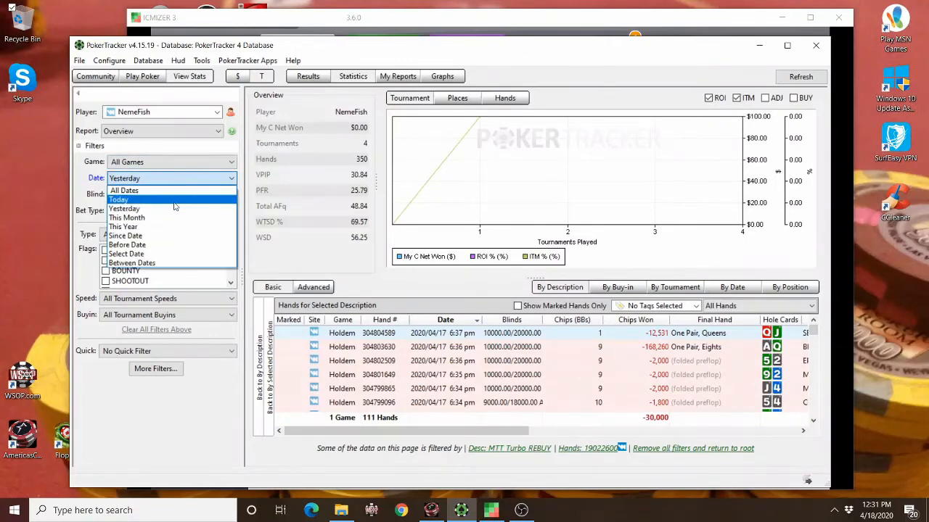
pyautogui.click(174, 202)
pyautogui.click(181, 180)
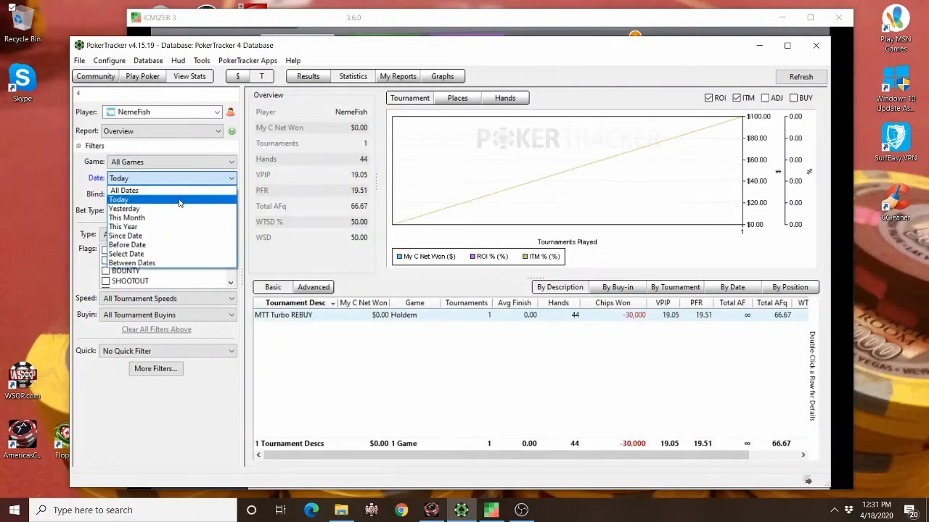
pyautogui.click(175, 208)
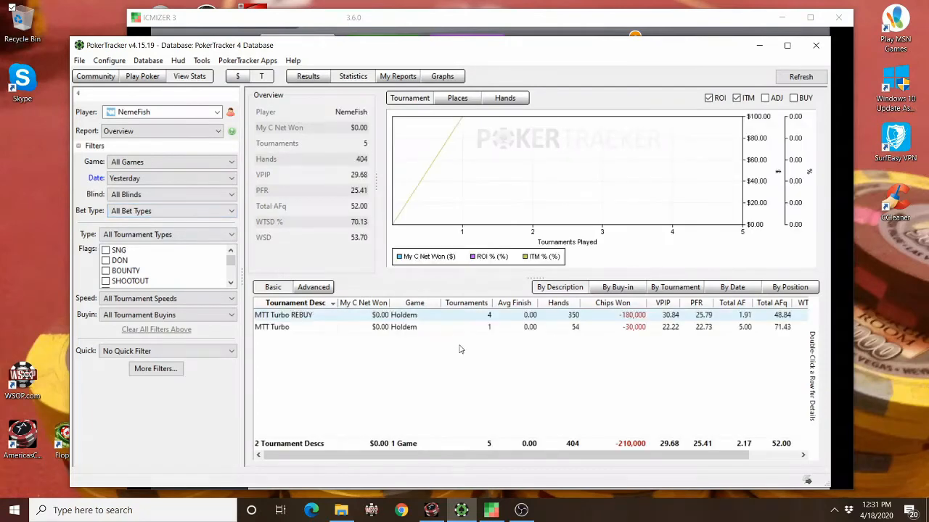
# Step: Open the list of all hands for the MTT Turbo REBUY tournament that started at 4:52 pm
pyautogui.doubleClick(289, 317)
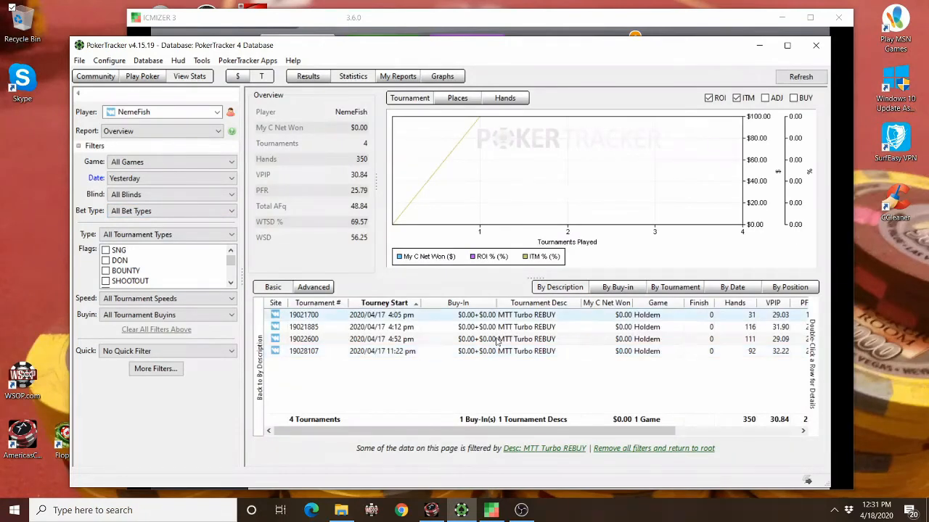
pyautogui.doubleClick(496, 338)
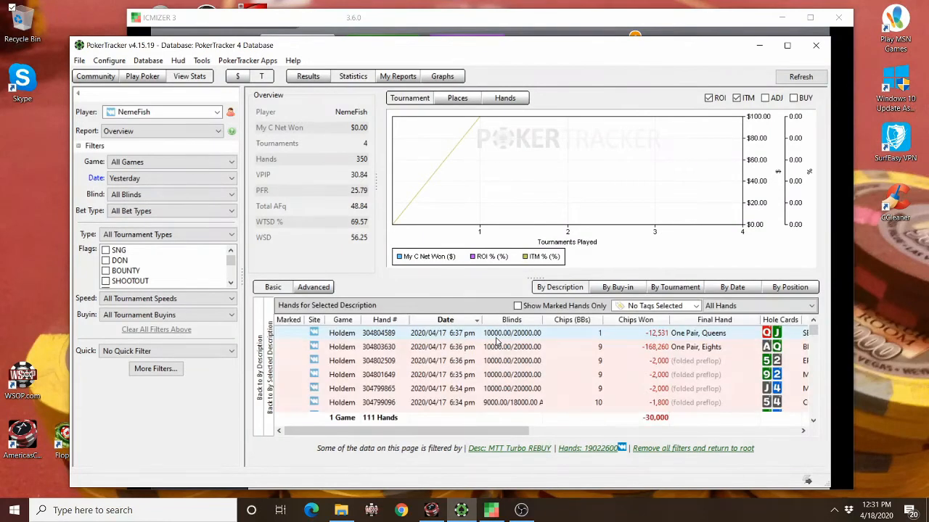
pyautogui.click(782, 308)
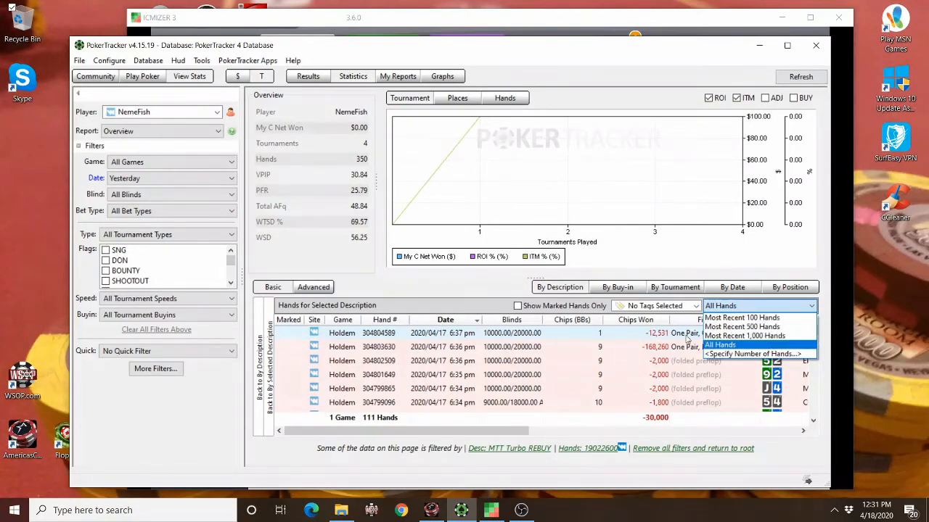
pyautogui.click(452, 373)
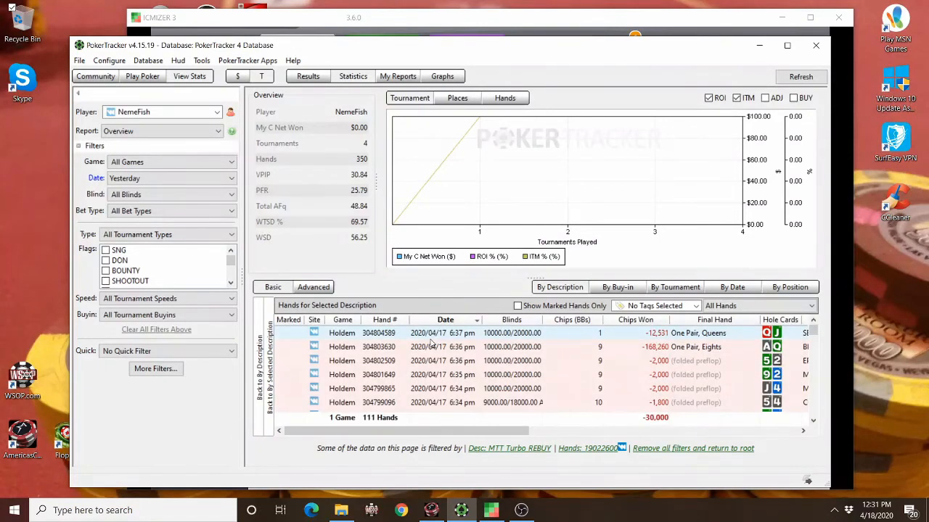
# Step: Export all the tournament's hand histories to the Desktop as Hand List Export.txt, with the summary saved as Hand List Export-Summaries.txt
pyautogui.hotkey('ctrl', 'a')
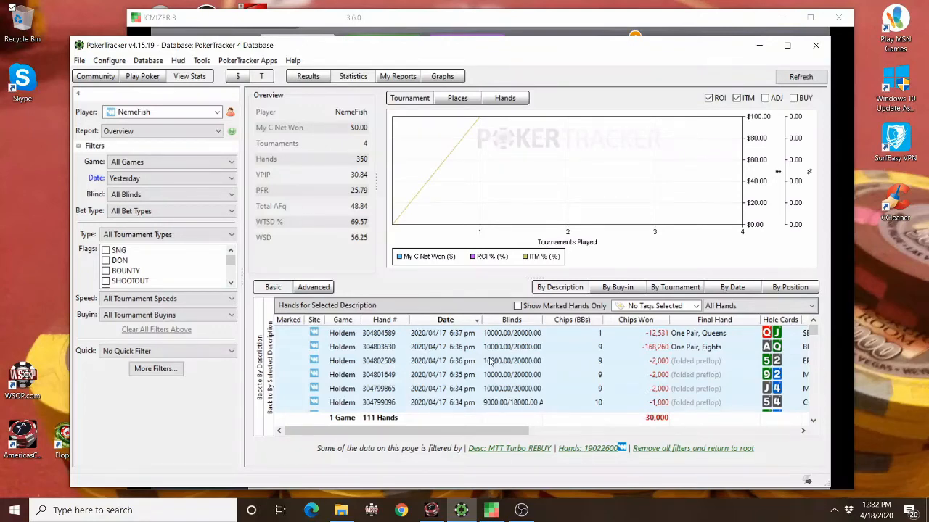
pyautogui.rightClick(518, 344)
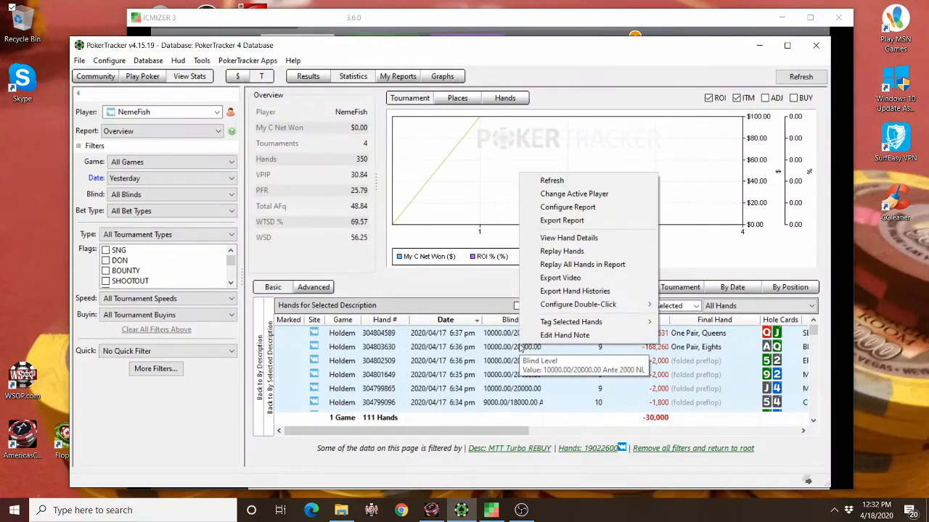
pyautogui.click(574, 292)
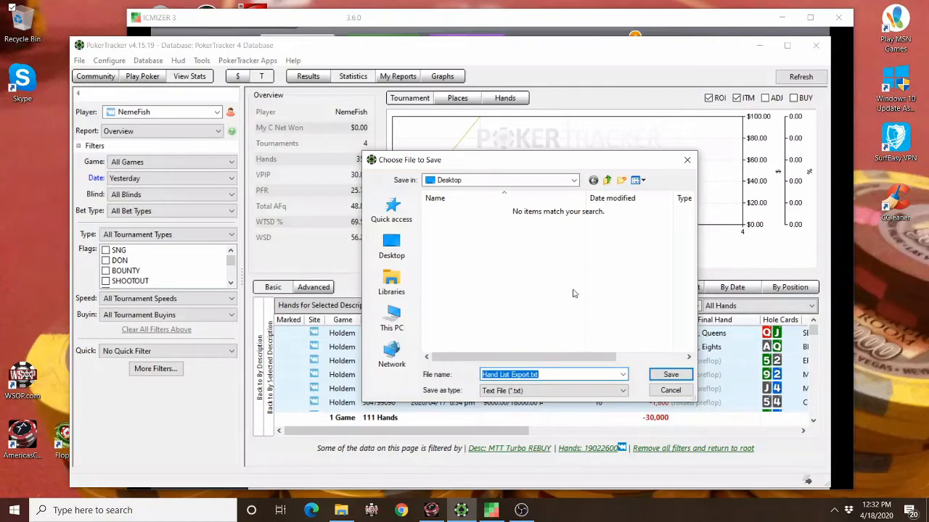
pyautogui.click(669, 375)
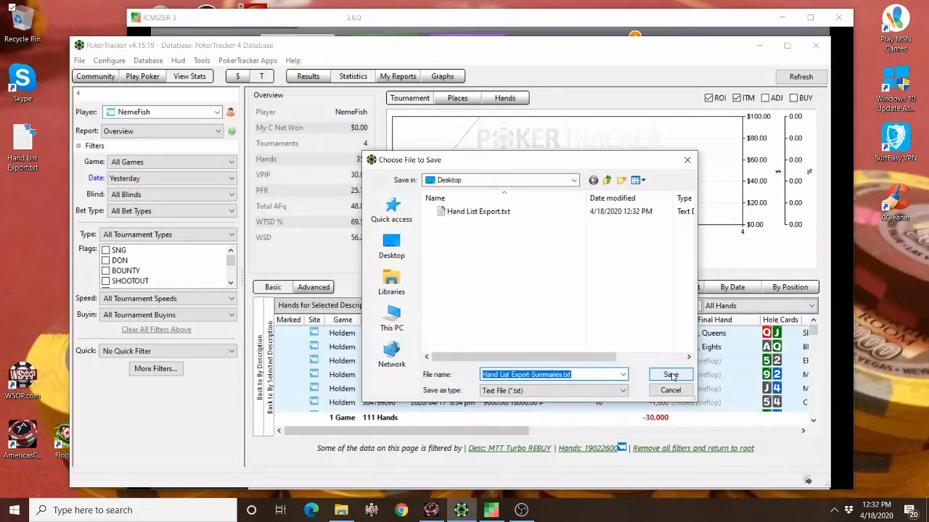
pyautogui.click(670, 375)
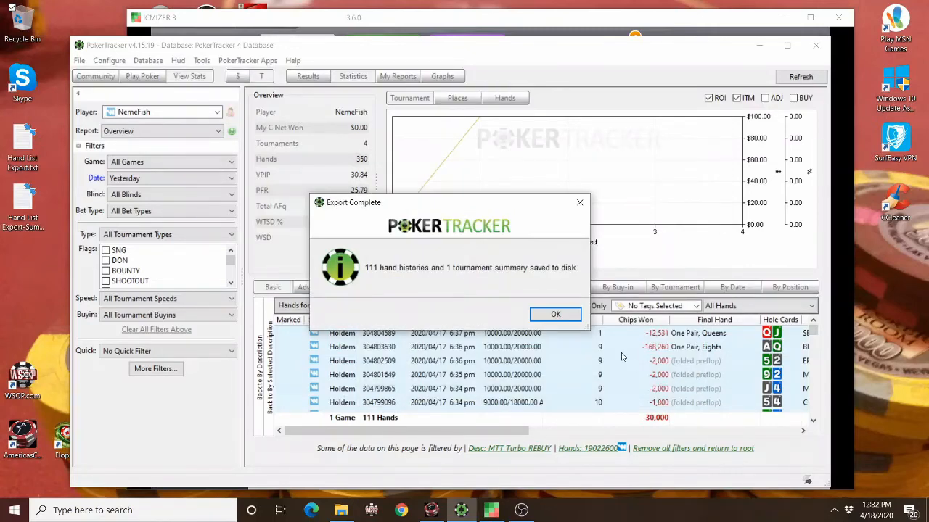
pyautogui.click(555, 315)
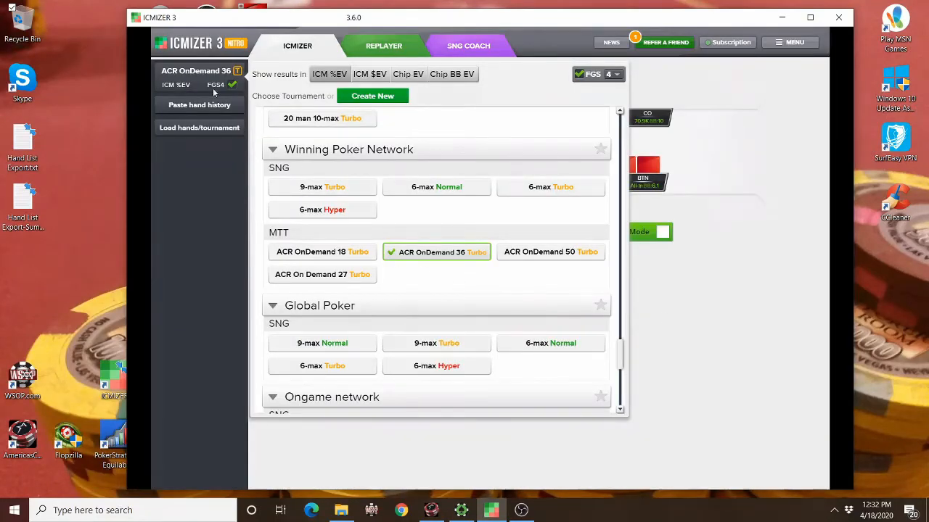
# Step: In ICMIZER, open Hand List Export.txt from the Desktop as the source for loading multiple hands
pyautogui.click(201, 129)
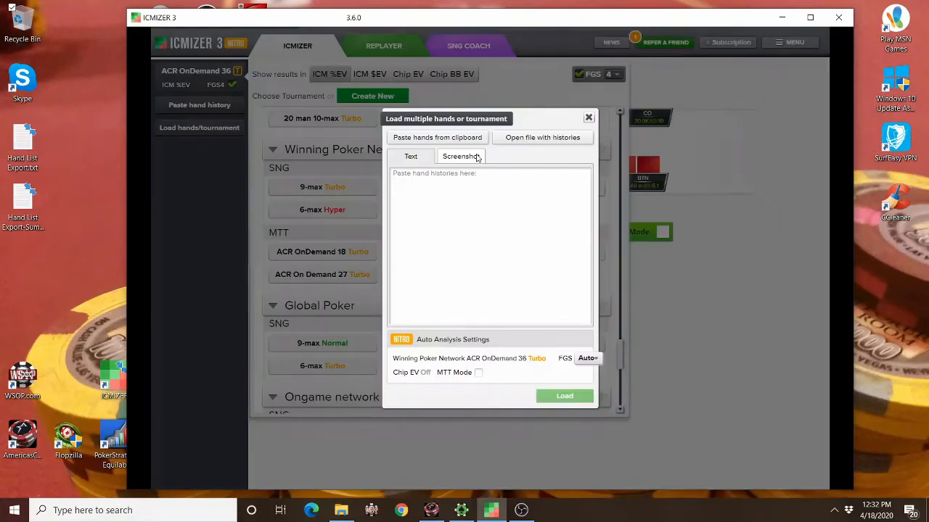
pyautogui.click(557, 140)
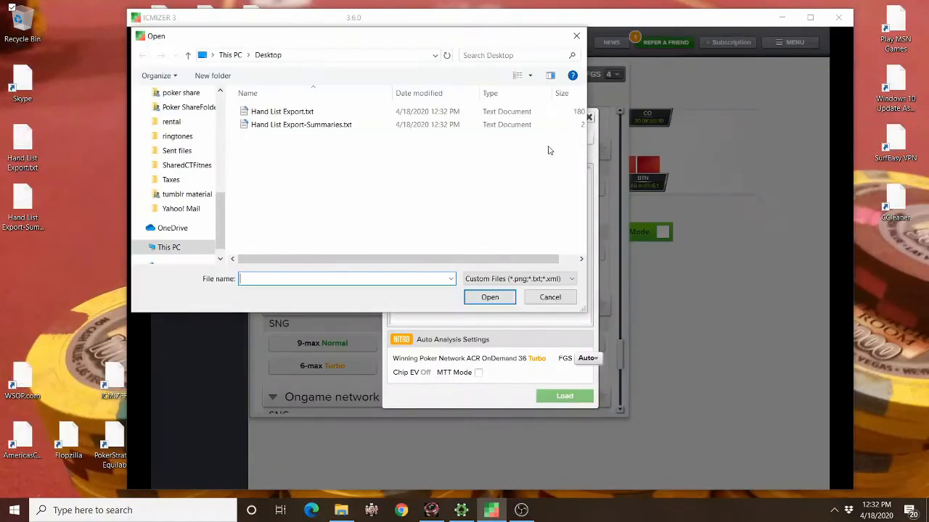
pyautogui.click(256, 111)
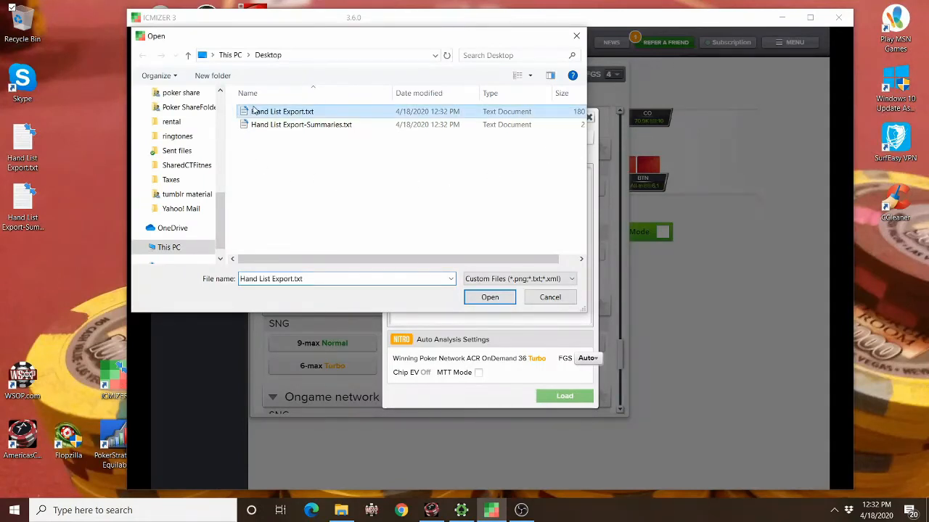
pyautogui.click(490, 298)
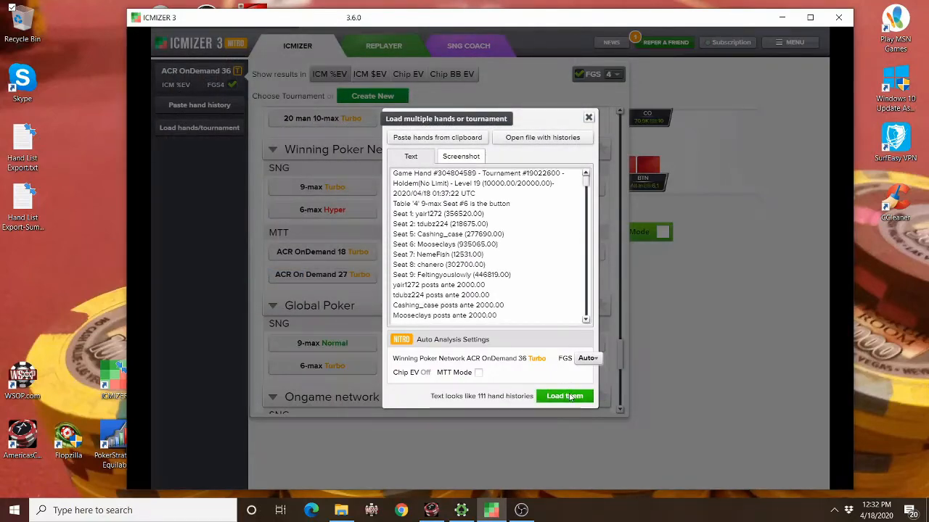
# Step: Enable MTT Mode for the auto analysis and check the number of players in the exported tournament summary file
pyautogui.click(478, 372)
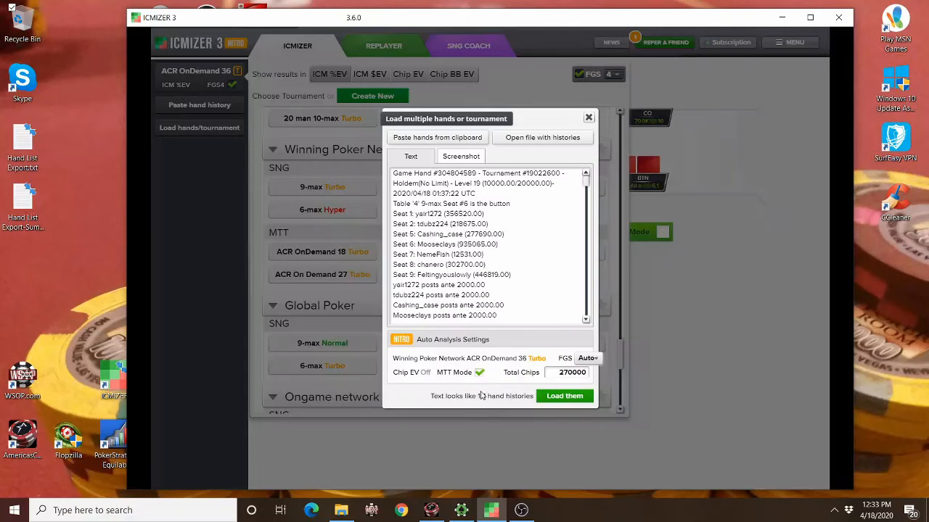
pyautogui.doubleClick(21, 205)
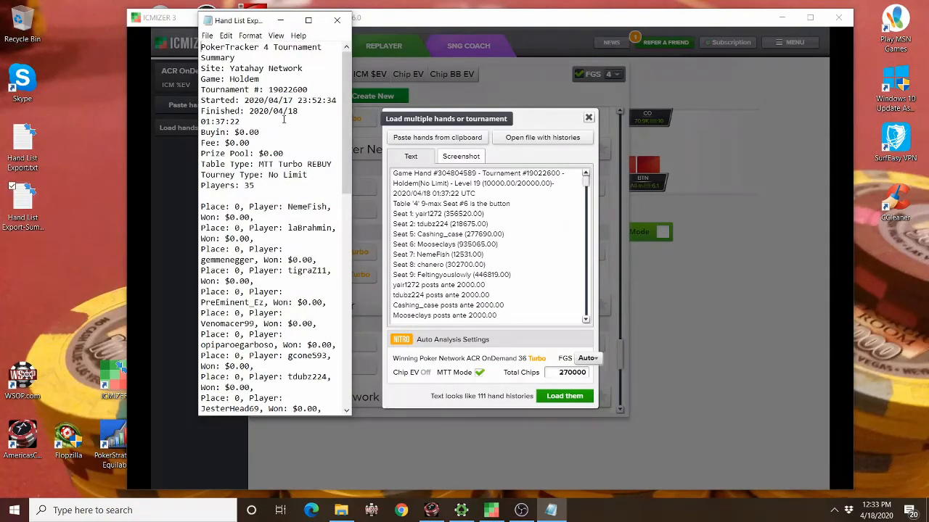
pyautogui.moveTo(255, 186); pyautogui.dragTo(201, 186)
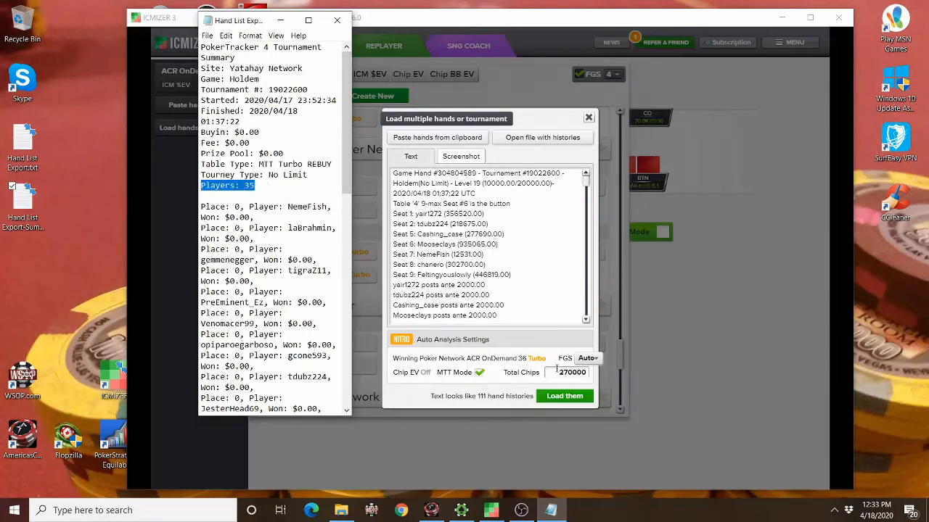
# Step: Set the total chips to 1050000 and load the hand histories for analysis
pyautogui.click(559, 371)
pyautogui.moveTo(560, 372); pyautogui.dragTo(607, 373)
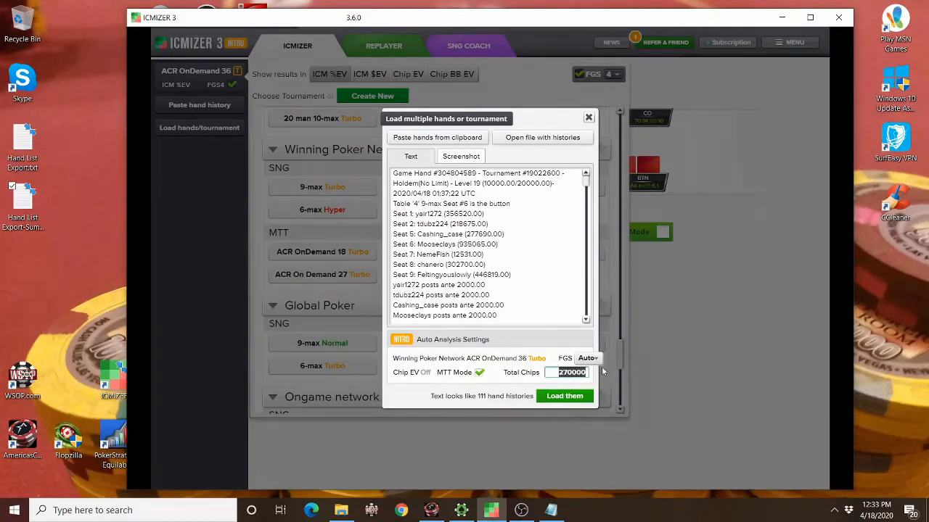
pyautogui.write('1050000')
pyautogui.click(569, 400)
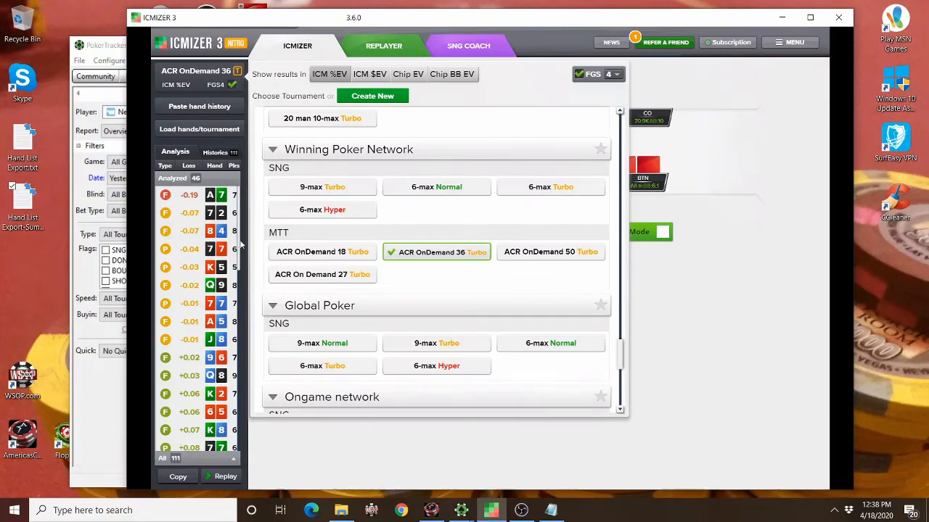
# Step: Open the analyzed A7 hand with the -0.19 loss and examine its table setup and main ranges
pyautogui.moveTo(237, 249); pyautogui.dragTo(240, 221)
pyautogui.click(189, 195)
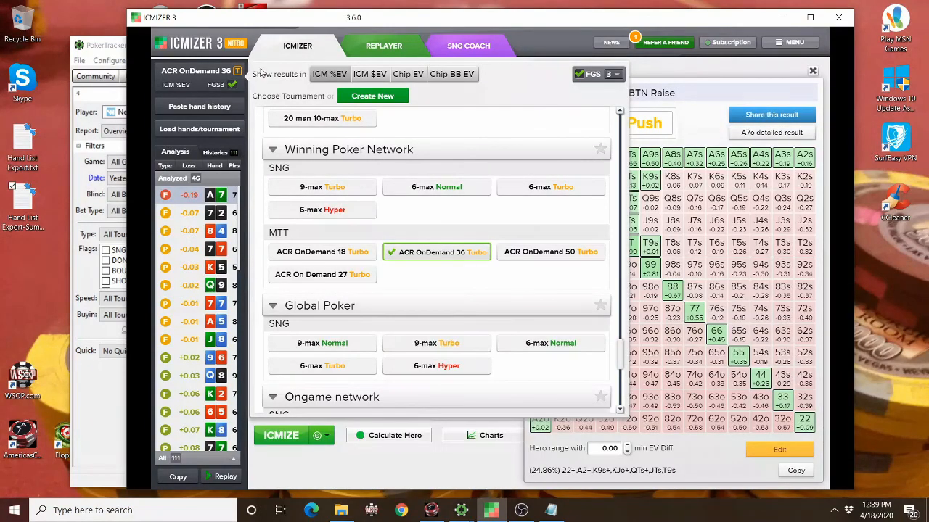
pyautogui.click(222, 72)
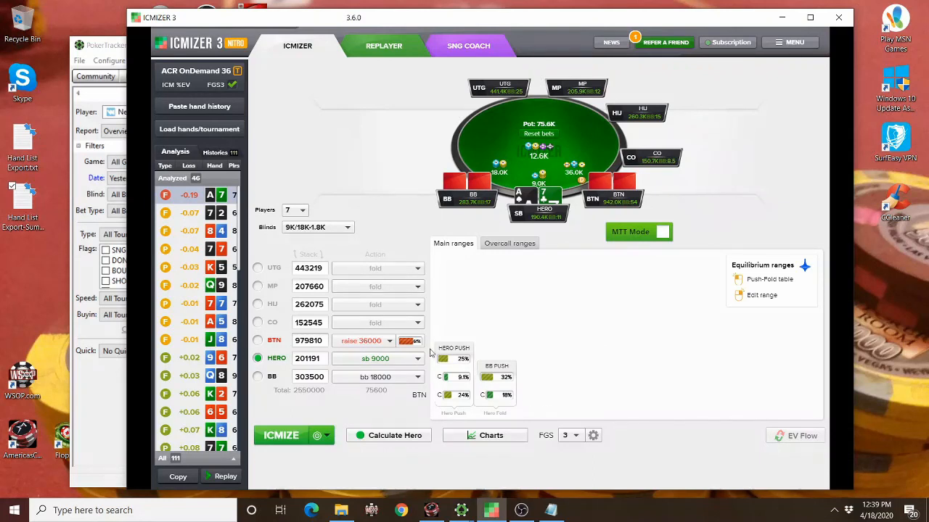
pyautogui.moveTo(439, 372)
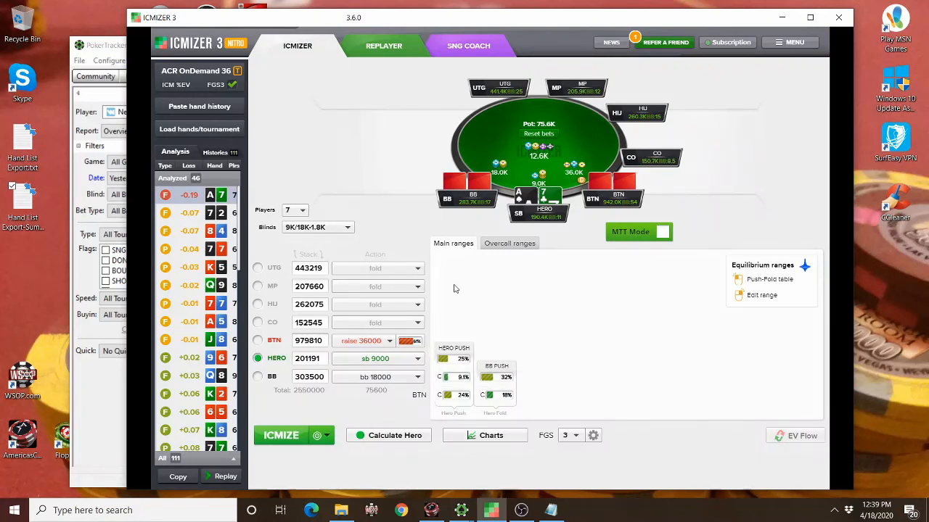